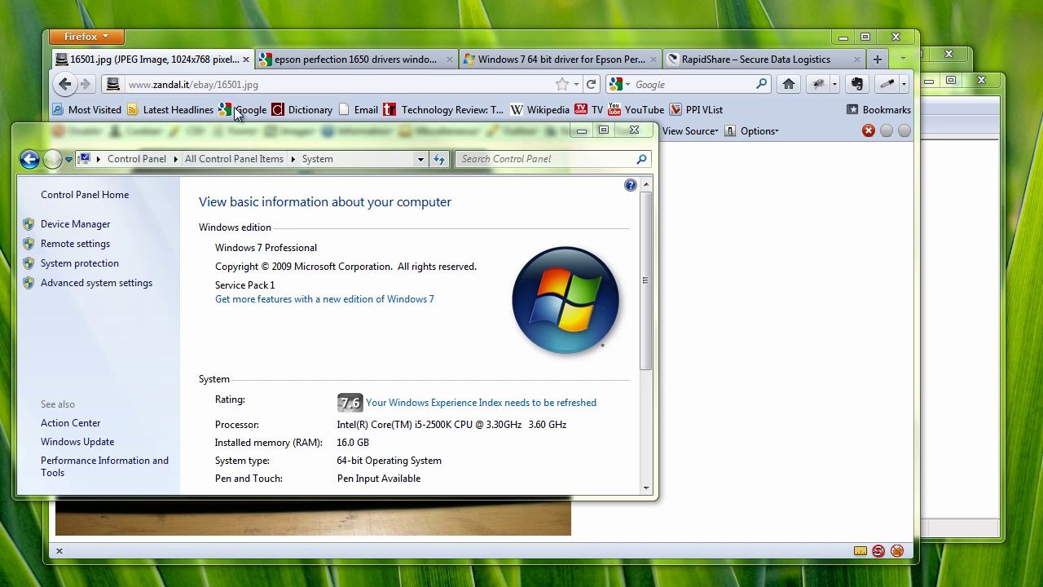
# Switch Firefox to the Google tab and scroll the 'epson perfection 1650 drivers windows 7 64 bit' results.
pyautogui.click(202, 66)
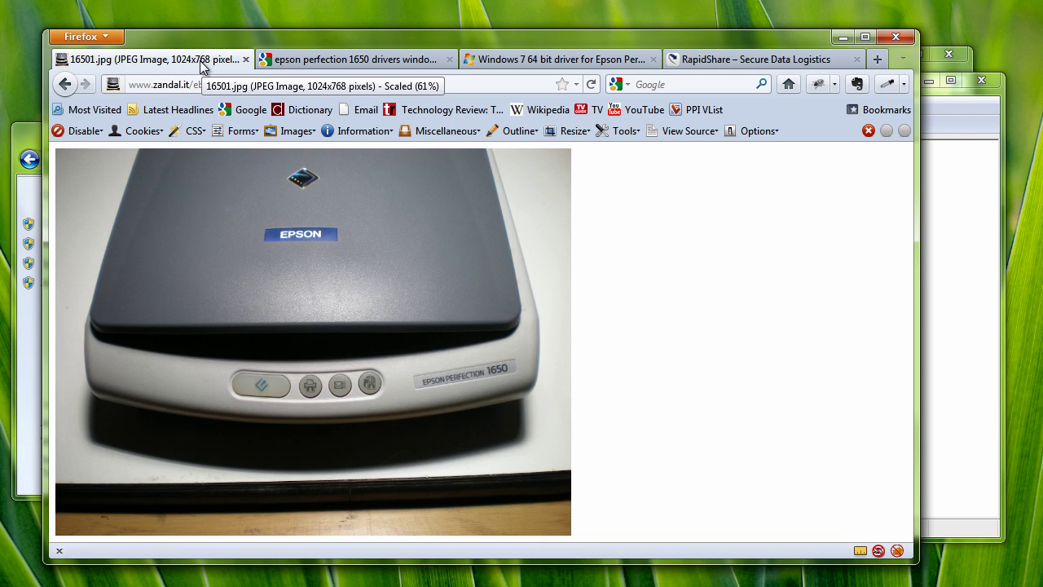
pyautogui.click(288, 70)
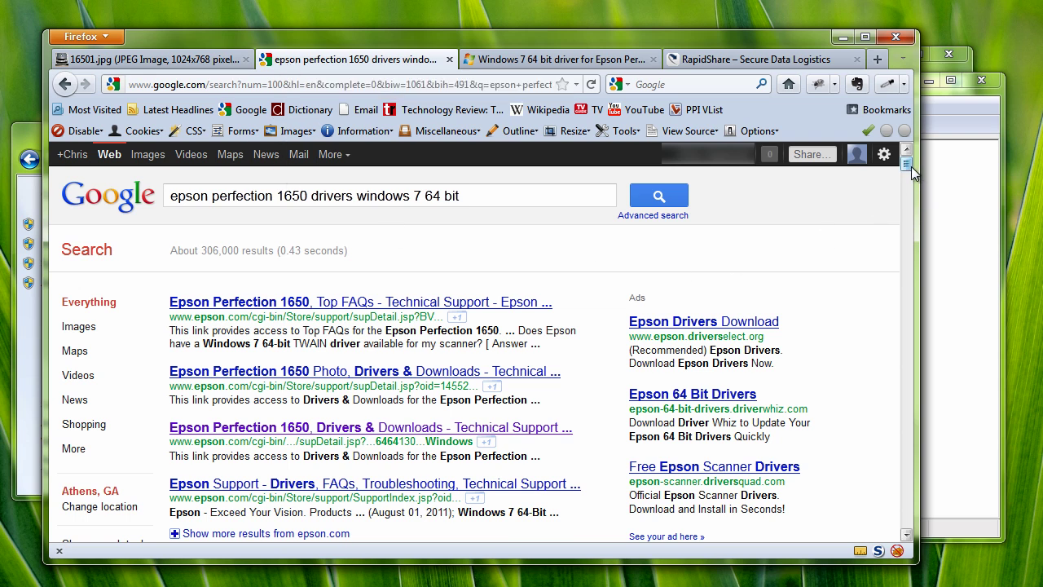
pyautogui.scroll(-3, 911, 175)
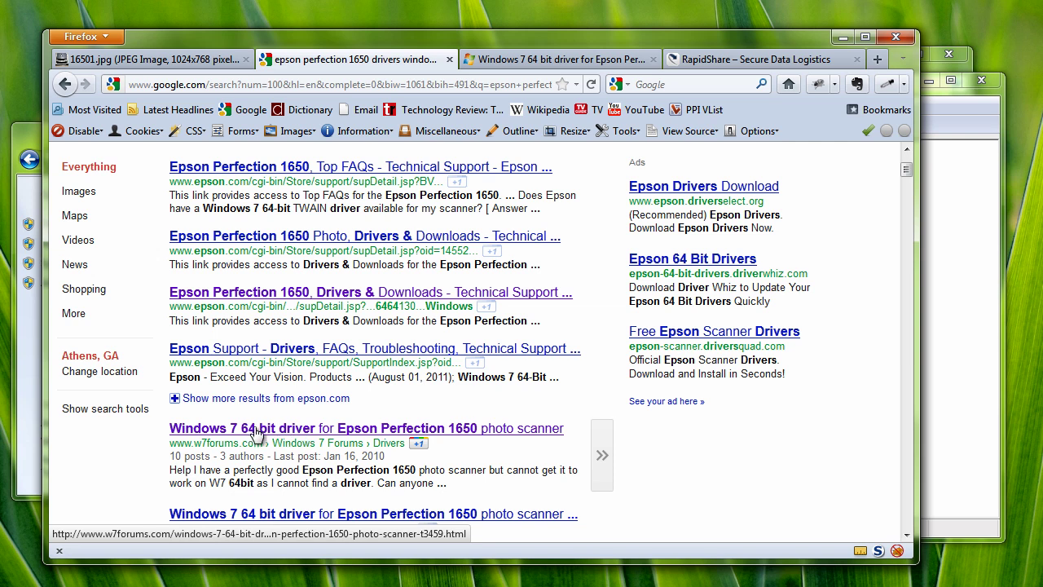
# Read the administrator's reply in the w7forums thread, then view the RapidShare page for EPSON_PERFECTION_1650_VISTA_x64_DRIVER.rar.
pyautogui.click(499, 66)
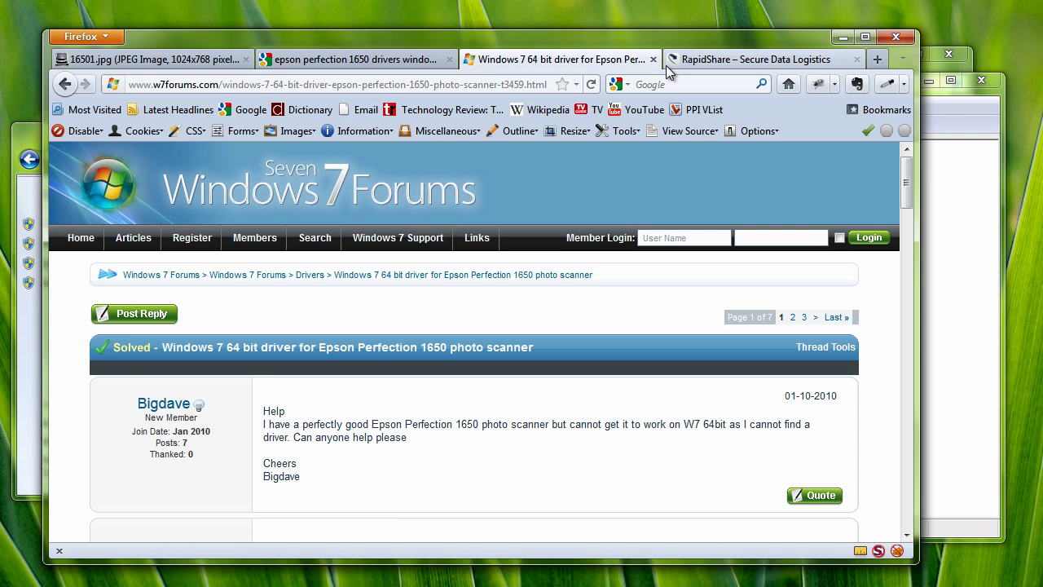
pyautogui.moveTo(908, 186); pyautogui.dragTo(908, 219)
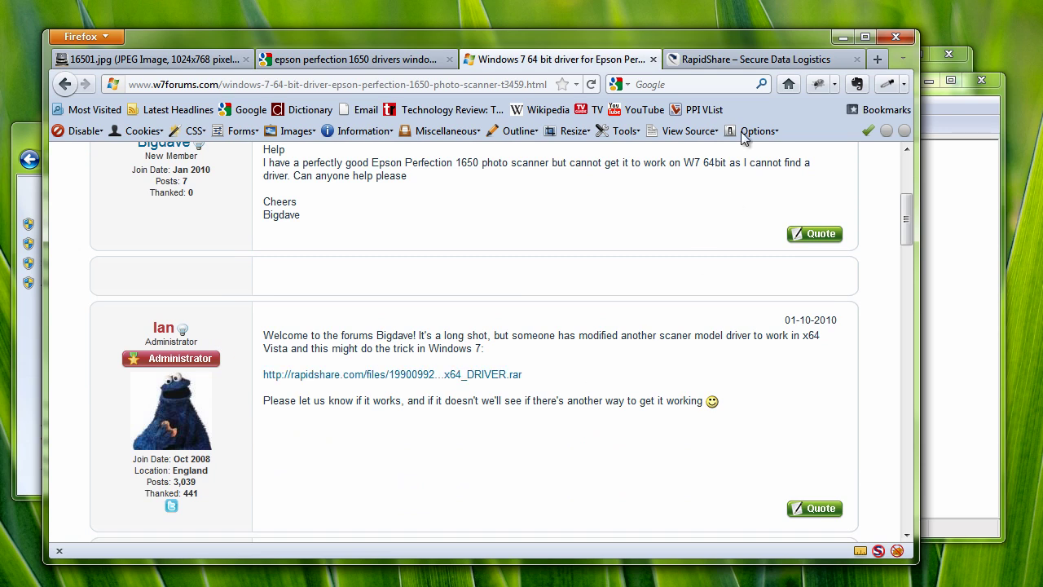
pyautogui.click(725, 65)
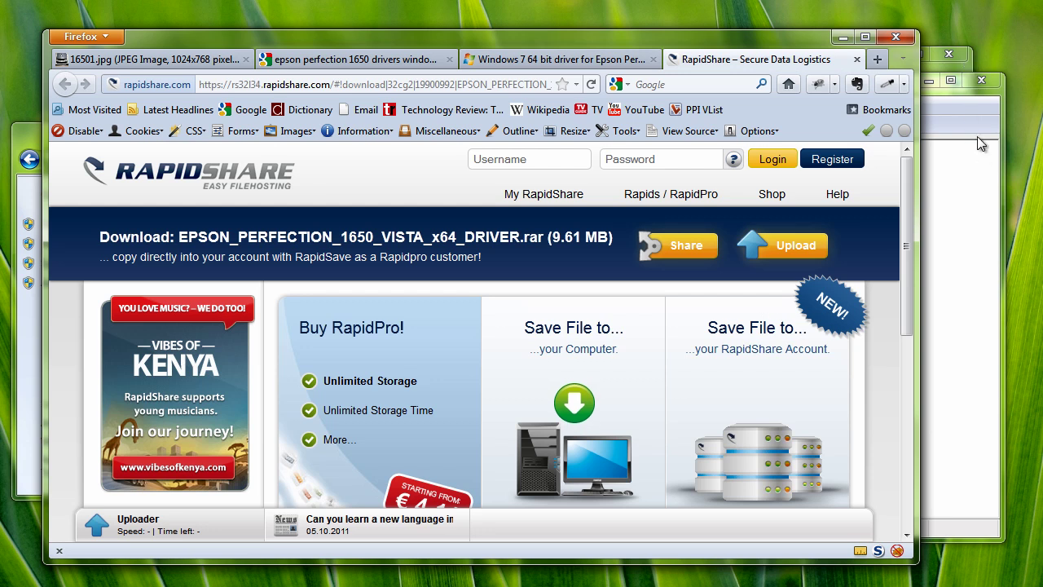
# Extract the driver RAR in Downloads\Epson with 7-Zip Extract Here and select the new folder.
pyautogui.click(930, 67)
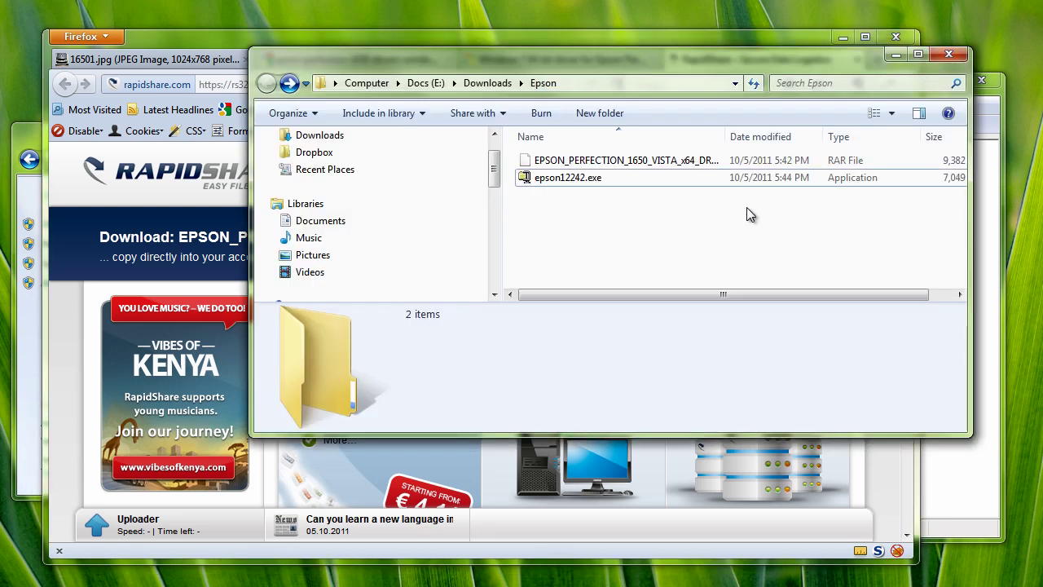
pyautogui.click(571, 163)
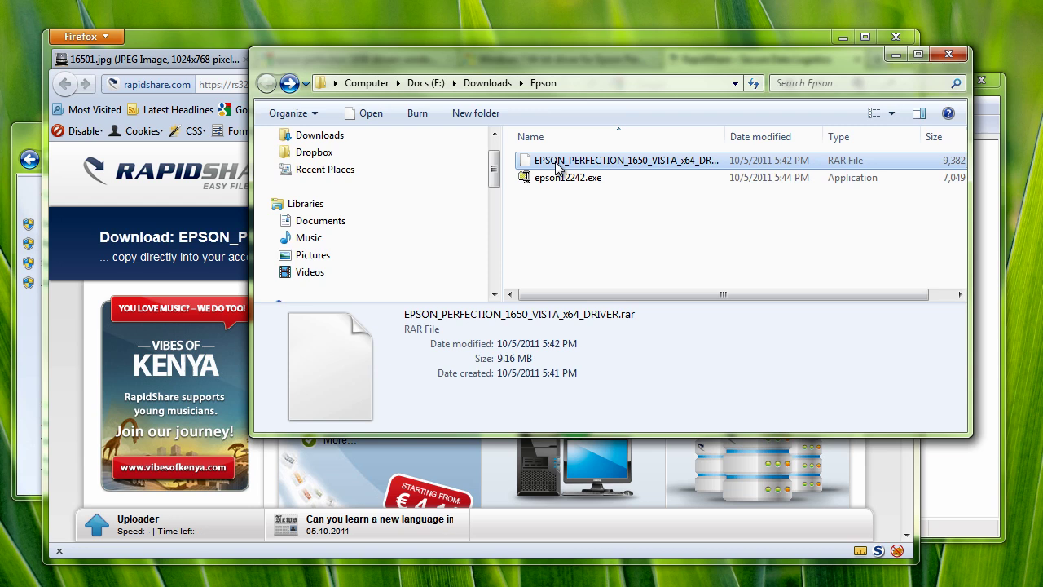
pyautogui.rightClick(557, 166)
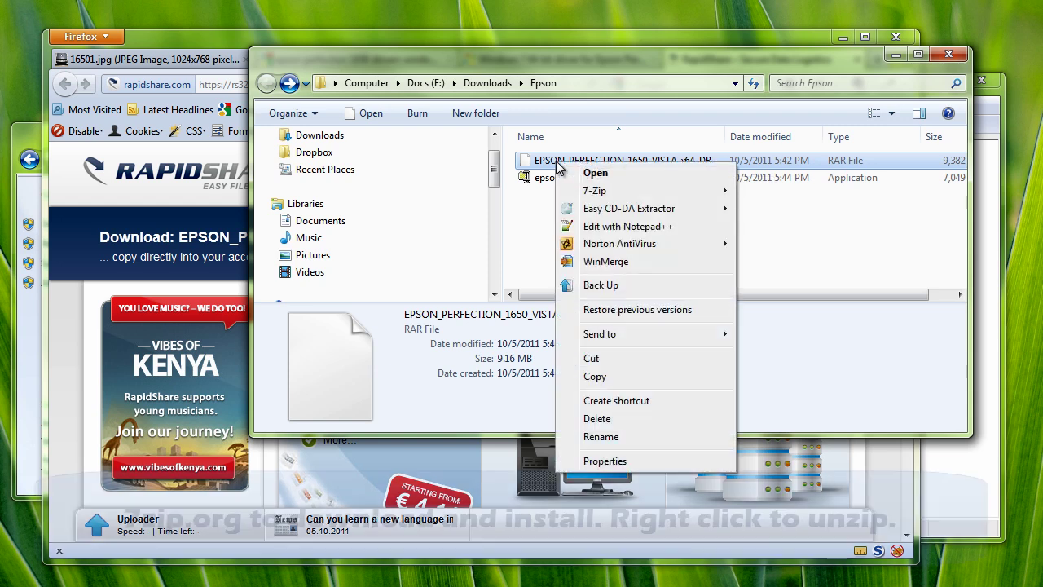
pyautogui.moveTo(586, 193)
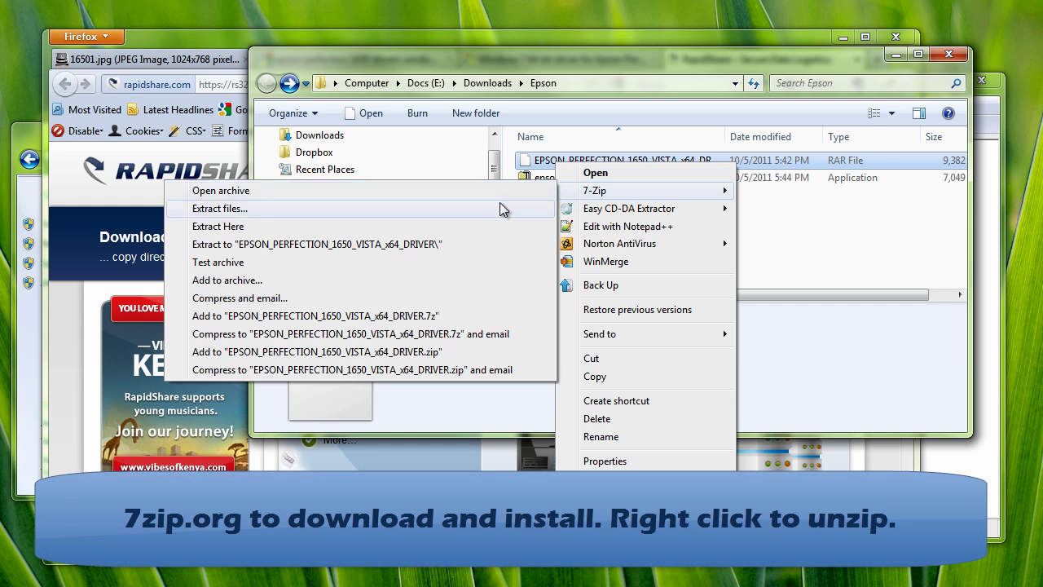
pyautogui.click(478, 226)
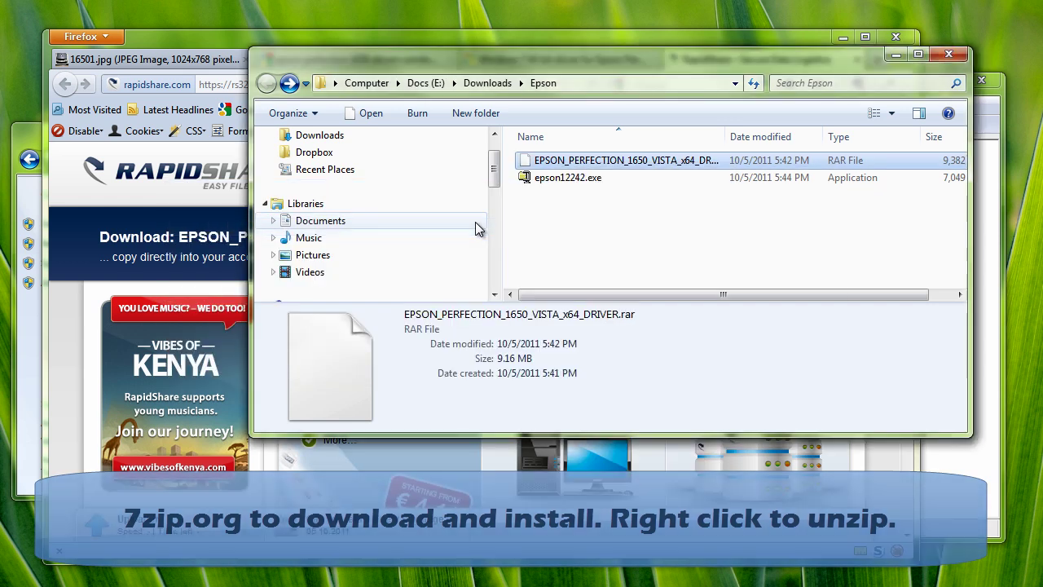
pyautogui.click(568, 165)
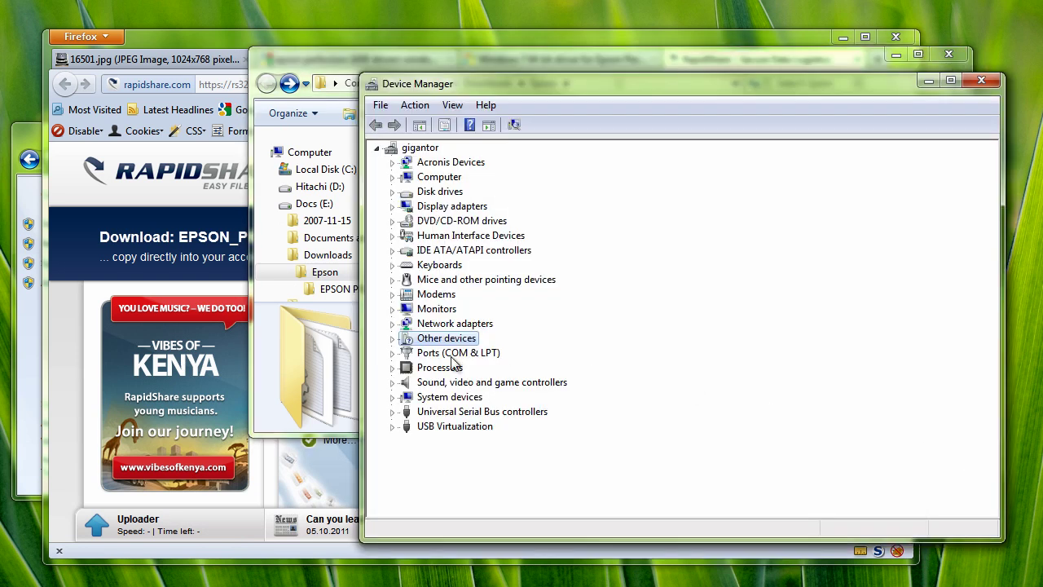
# Expand Other devices and bring up the context menu of the warning-flagged EPSON Scanner.
pyautogui.click(392, 338)
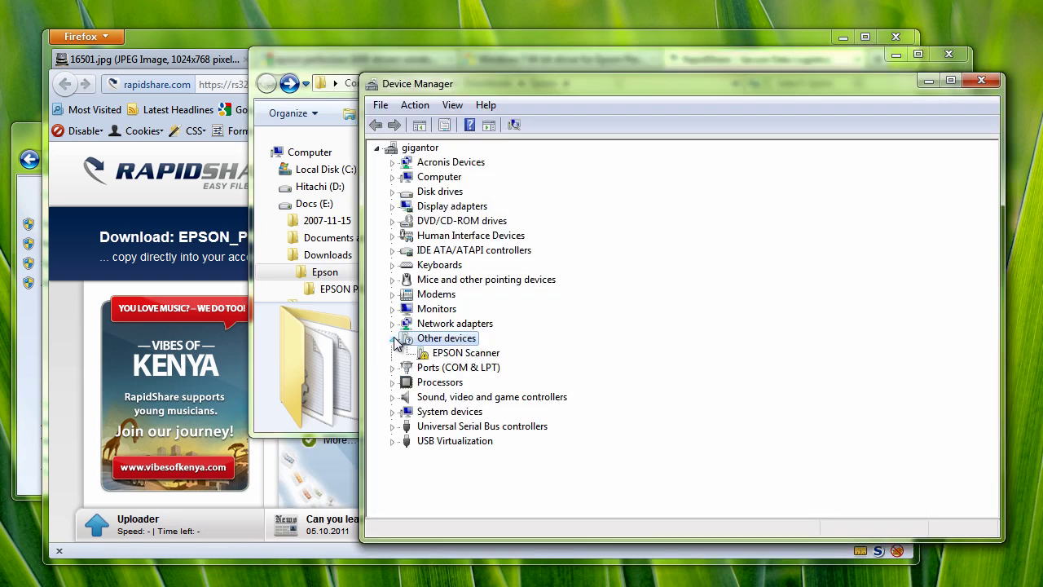
pyautogui.click(466, 353)
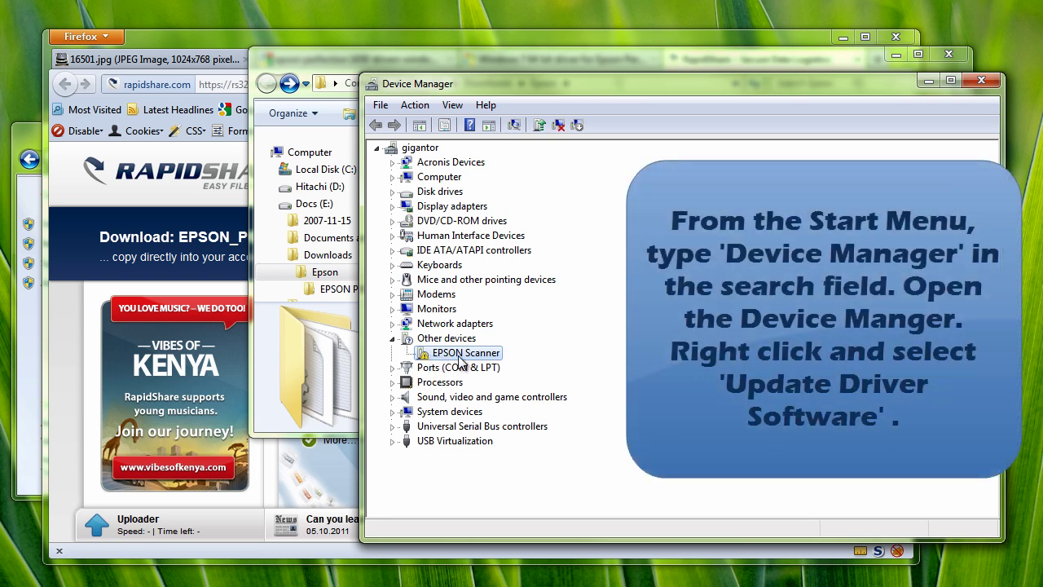
pyautogui.rightClick(460, 361)
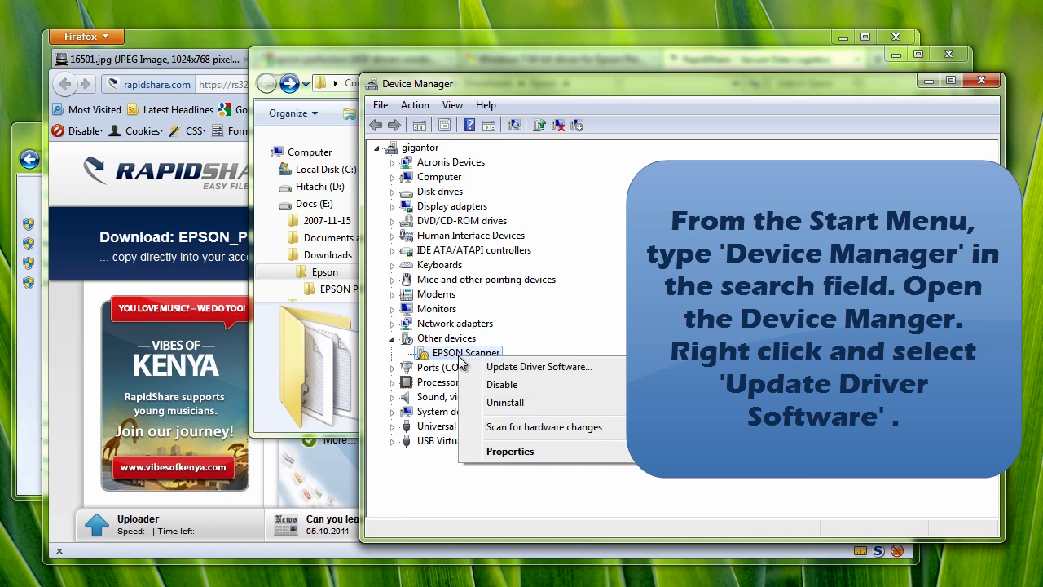
# Point the EPSON Scanner driver update at the extracted Vista x64 driver folder on disk.
pyautogui.click(519, 368)
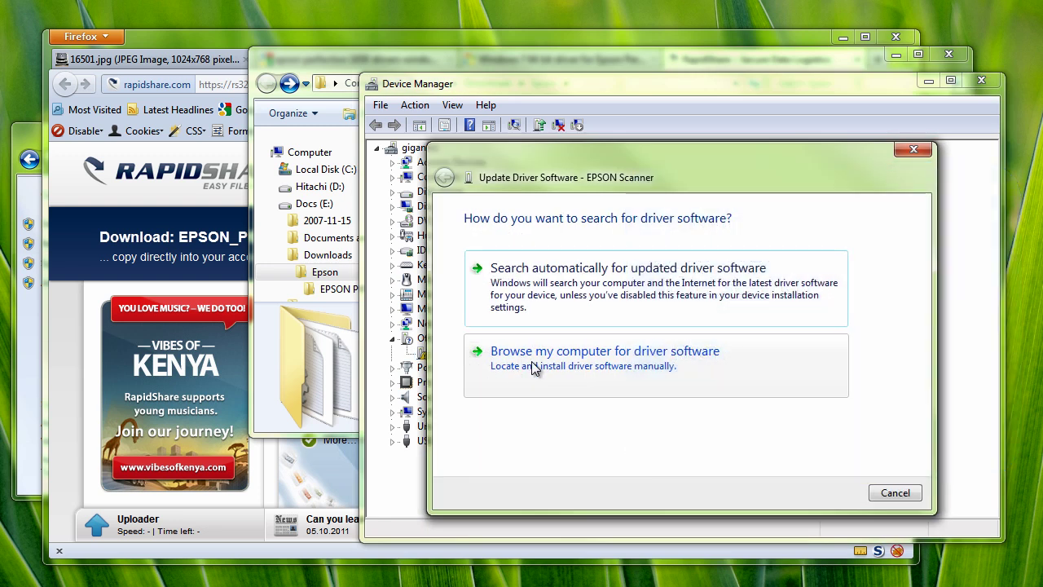
pyautogui.click(533, 366)
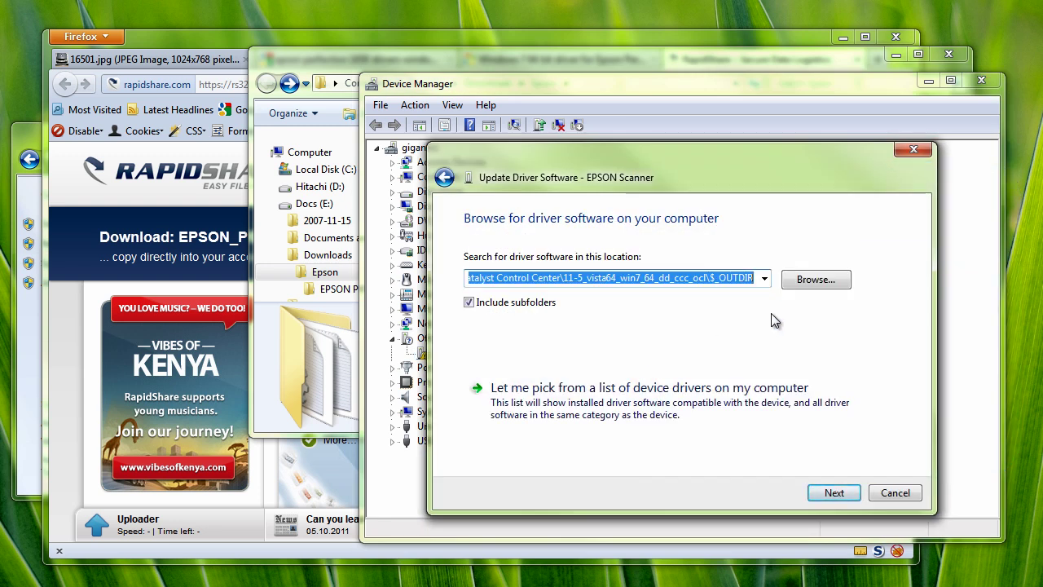
pyautogui.click(821, 282)
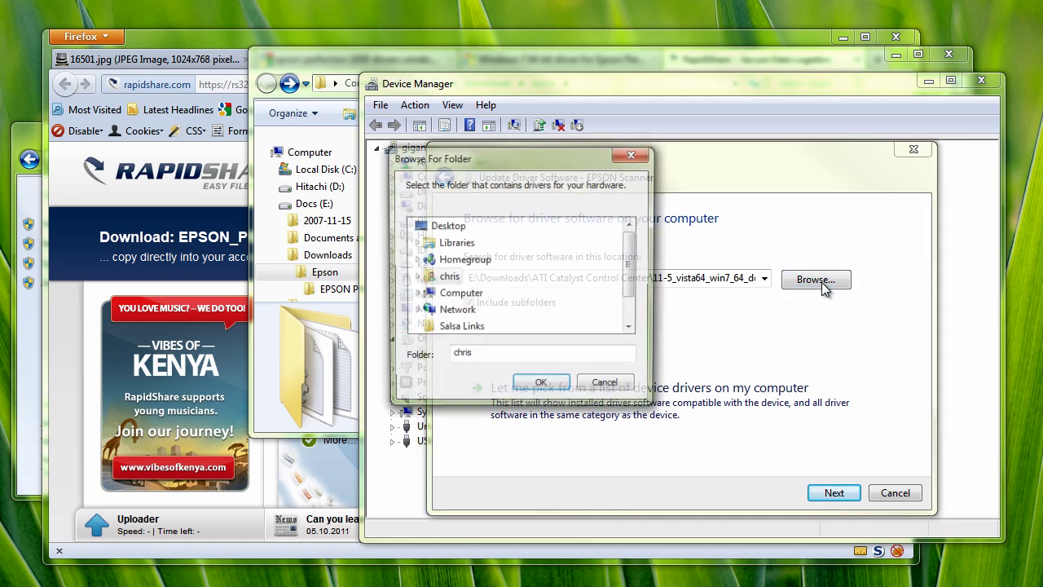
pyautogui.click(542, 388)
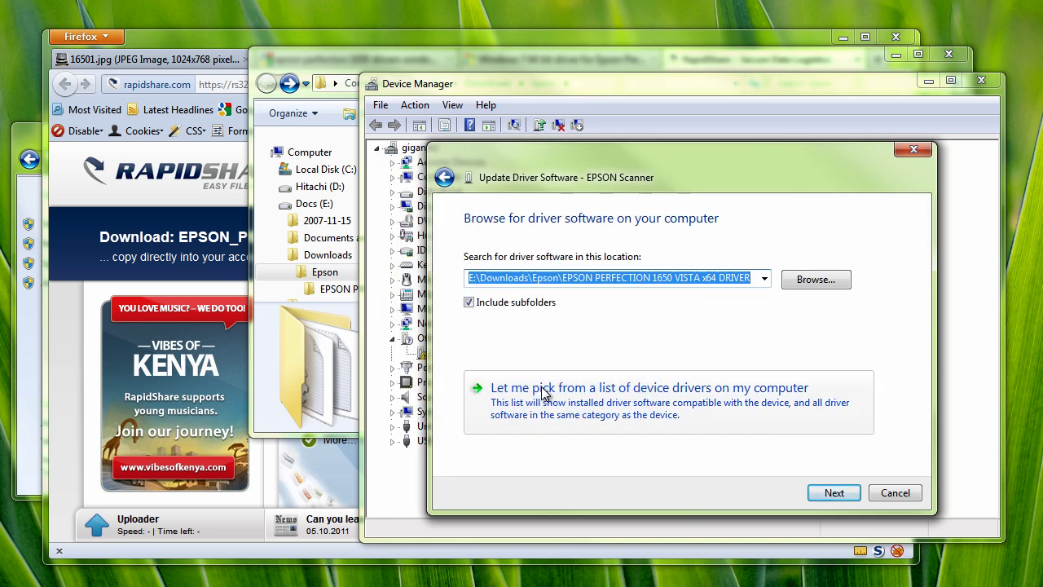
# Install the unsigned driver anyway so the device becomes EPSON Perfection1650.
pyautogui.click(825, 494)
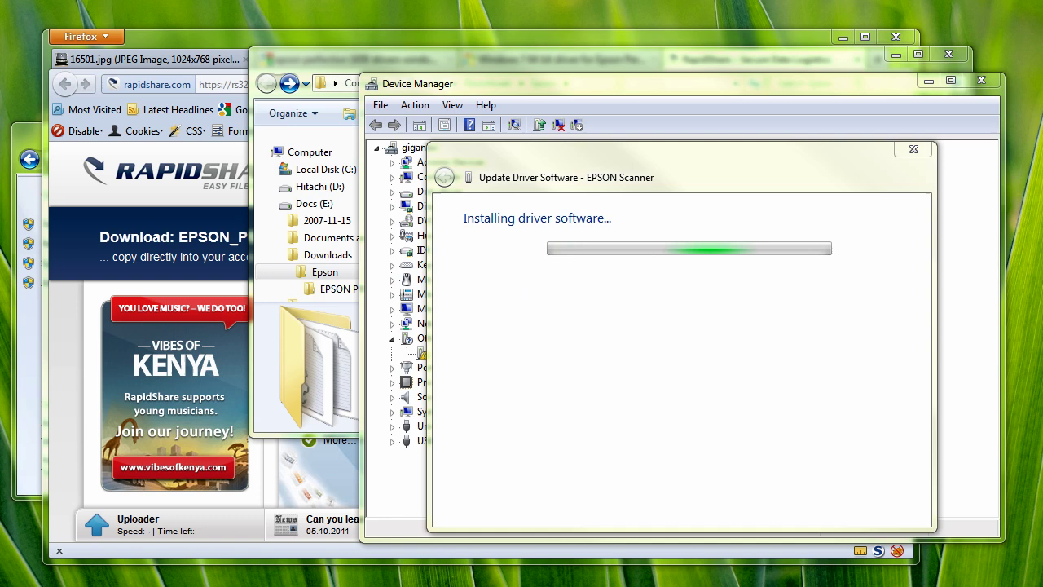
pyautogui.moveTo(550, 140); pyautogui.dragTo(621, 200)
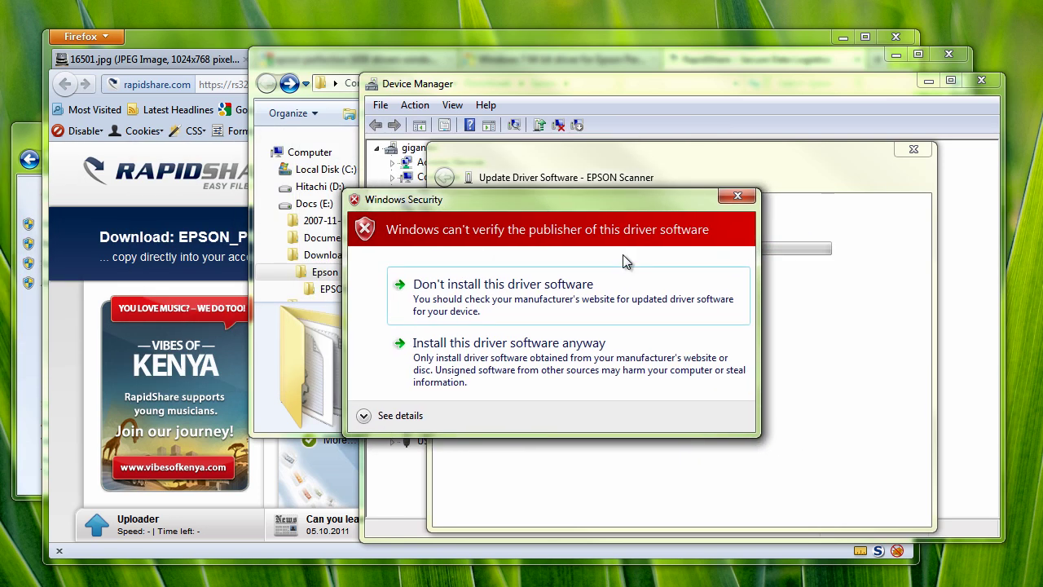
pyautogui.click(494, 350)
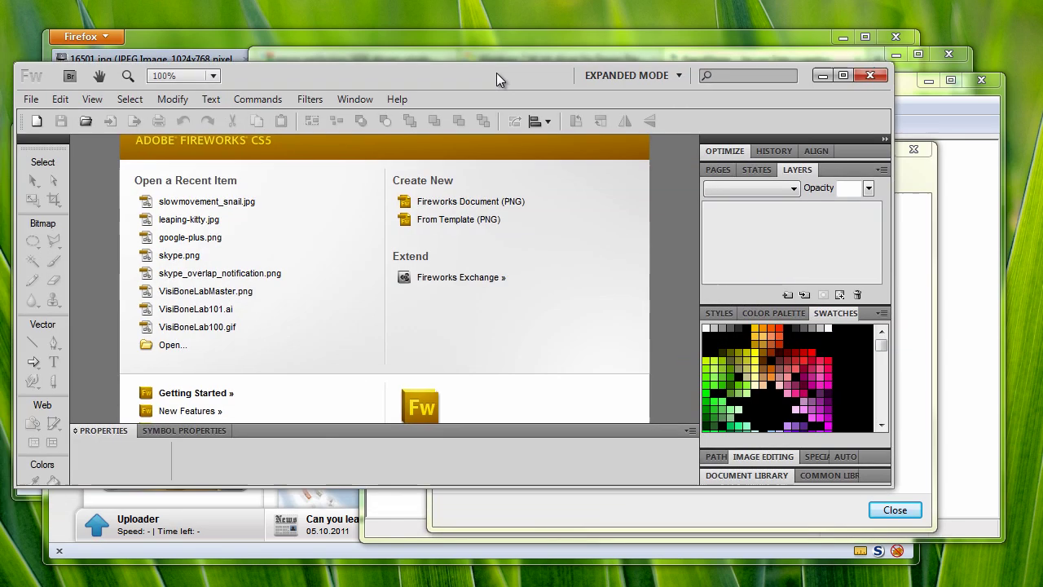
# Select EPSON Scan 3.4 as the TWAIN source through File > Scan > Twain Select.
pyautogui.moveTo(496, 73); pyautogui.dragTo(532, 88)
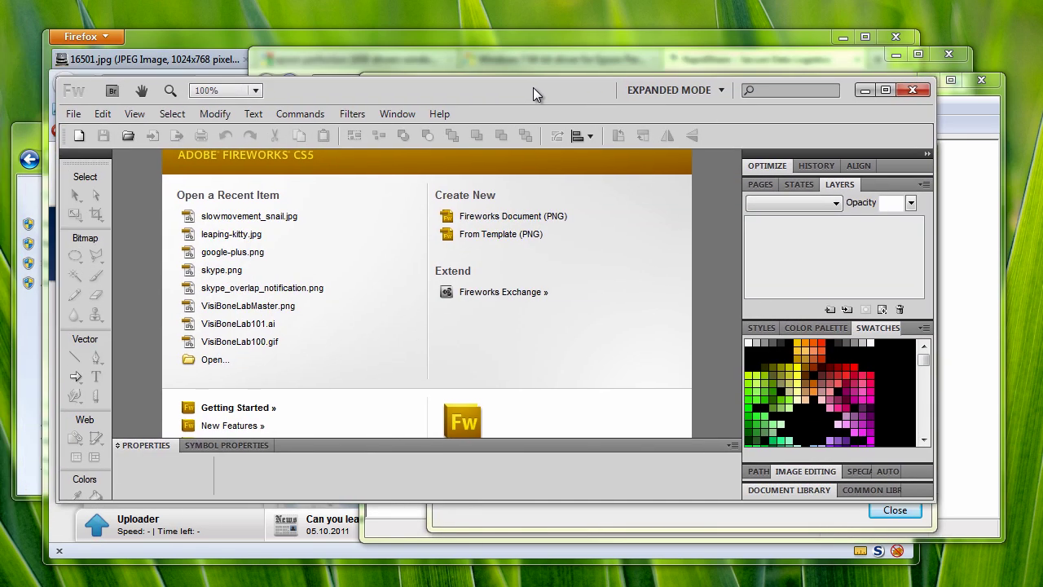
pyautogui.click(73, 115)
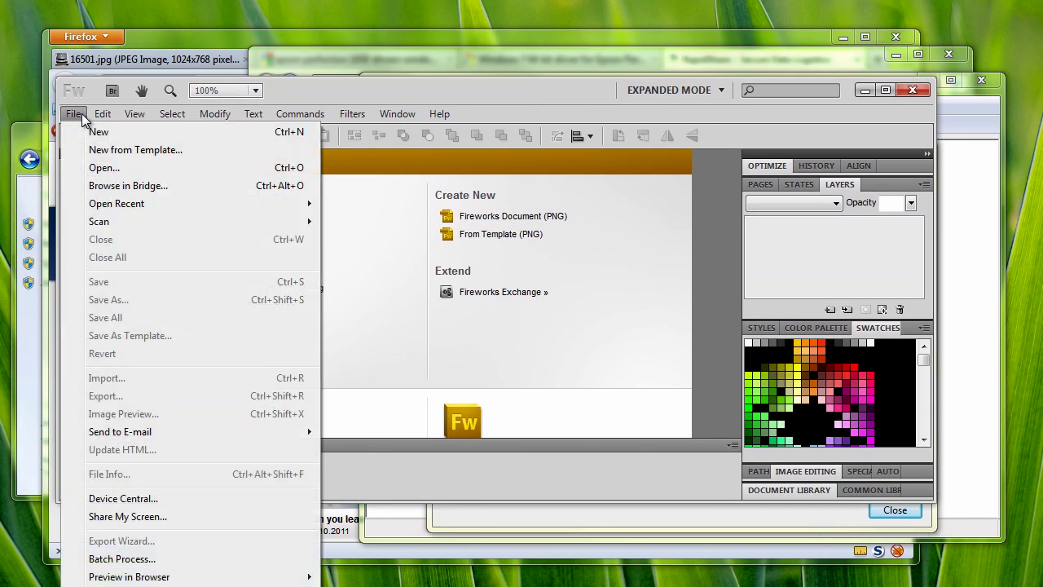
pyautogui.moveTo(191, 223)
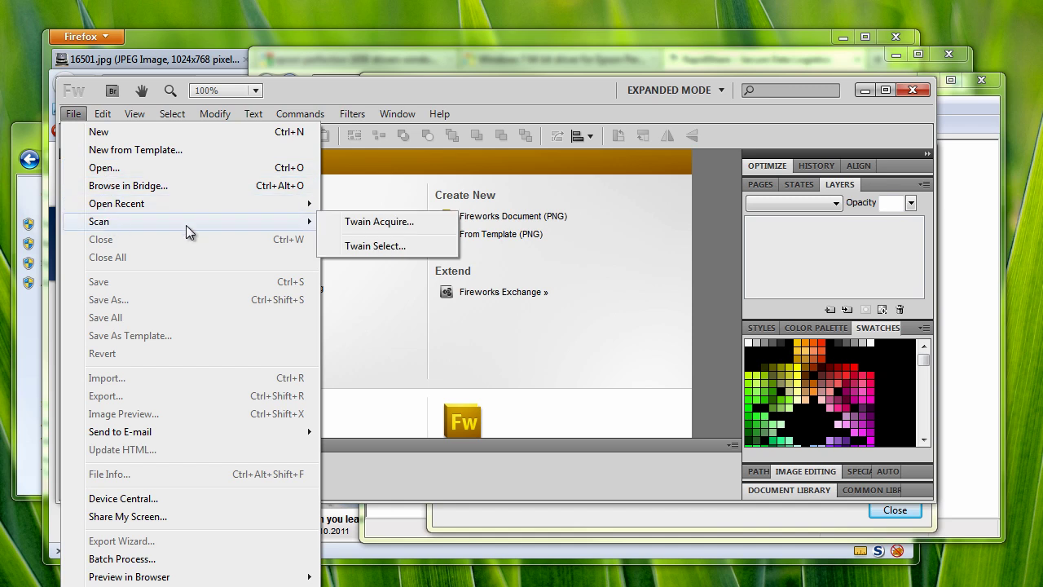
pyautogui.click(361, 246)
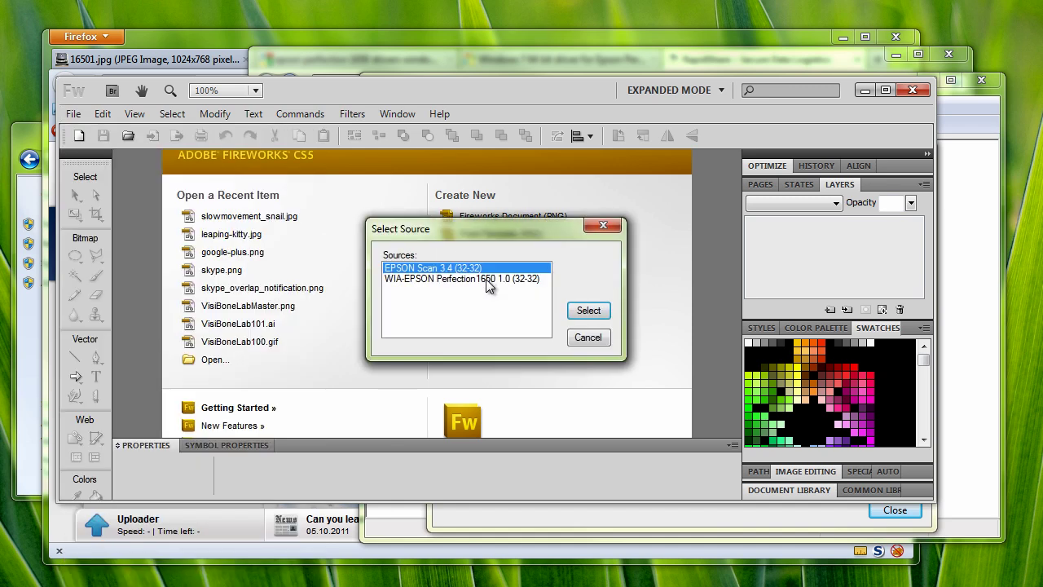
pyautogui.click(588, 310)
# Run File > Scan > Twain Acquire to launch EPSON Scan in Full Auto Mode.
pyautogui.click(73, 114)
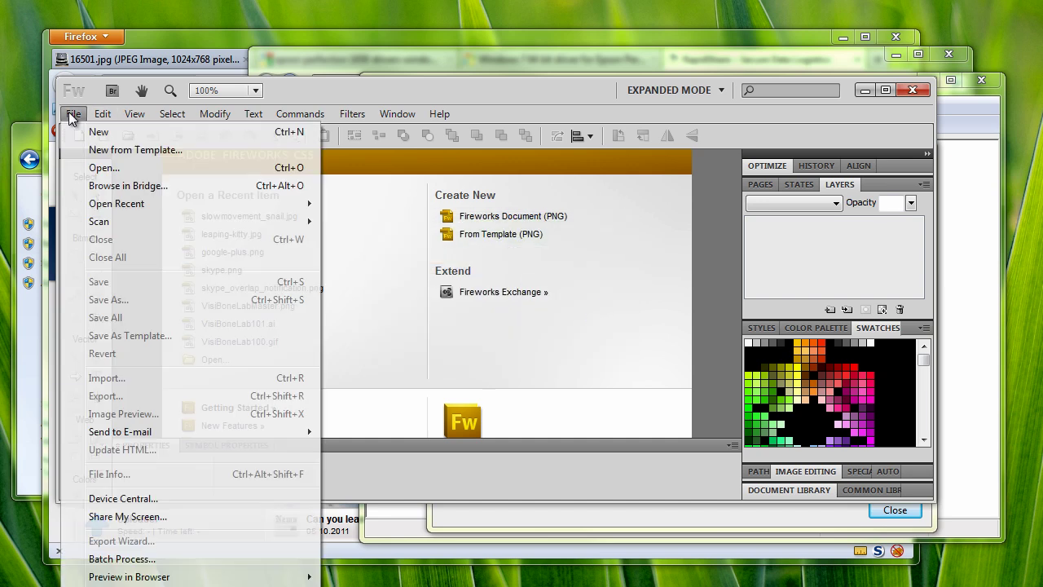
pyautogui.moveTo(110, 220)
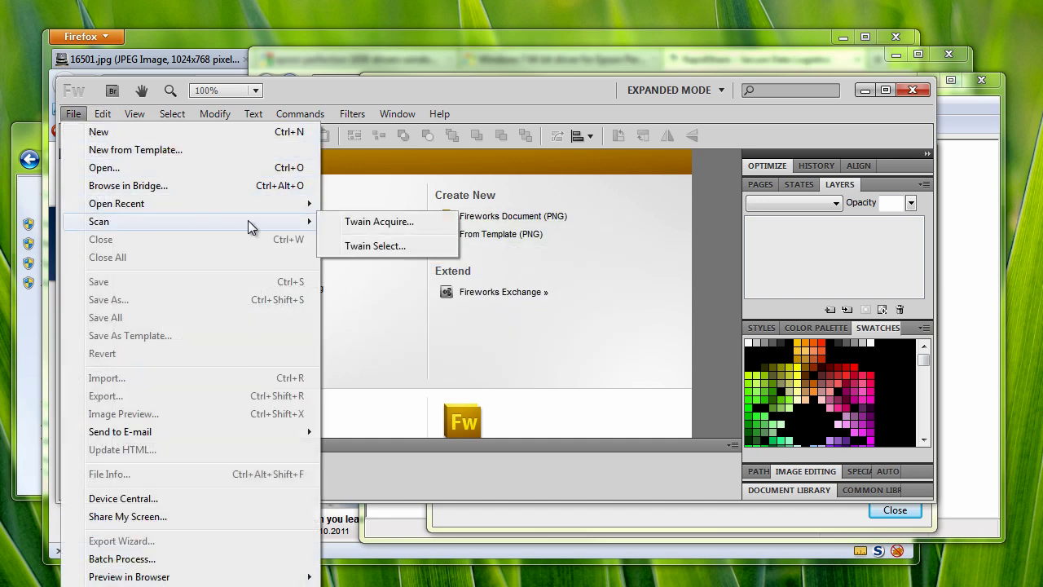
pyautogui.click(363, 222)
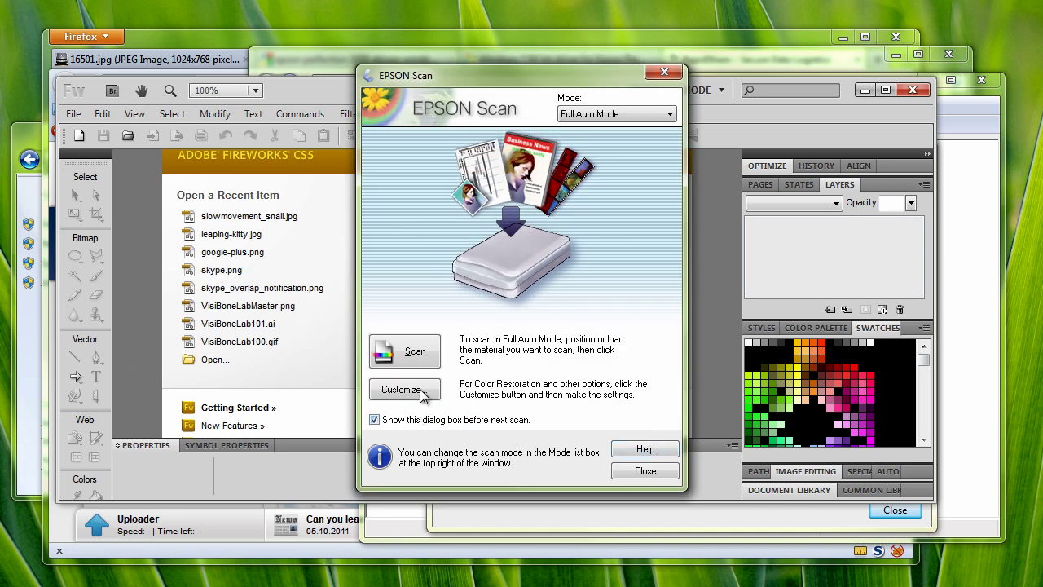
# Switch EPSON Scan to Professional Mode, preview-scan the Payment Enclosed envelope, and return to Firefox.
pyautogui.click(591, 115)
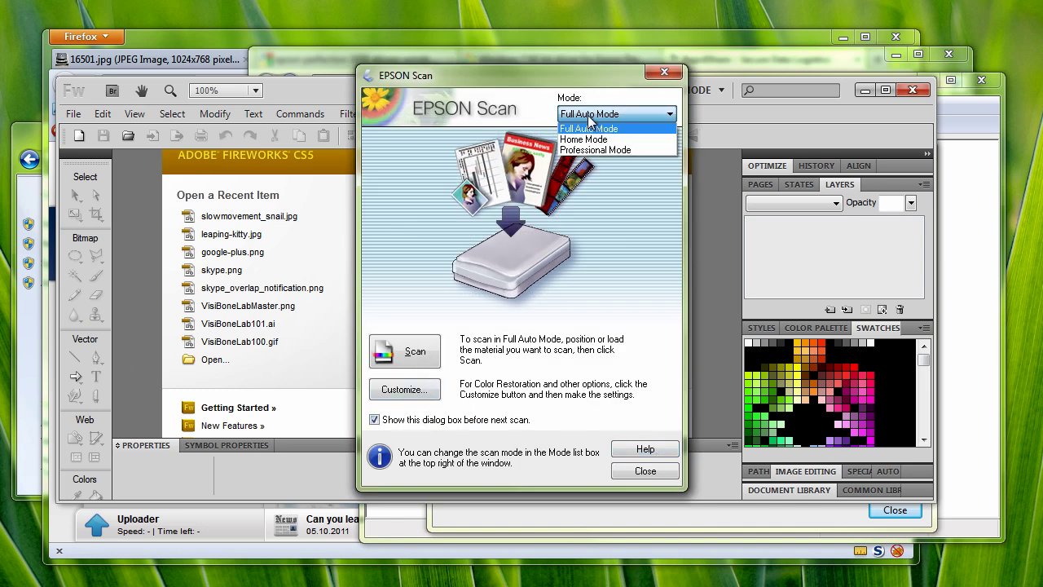
pyautogui.click(597, 151)
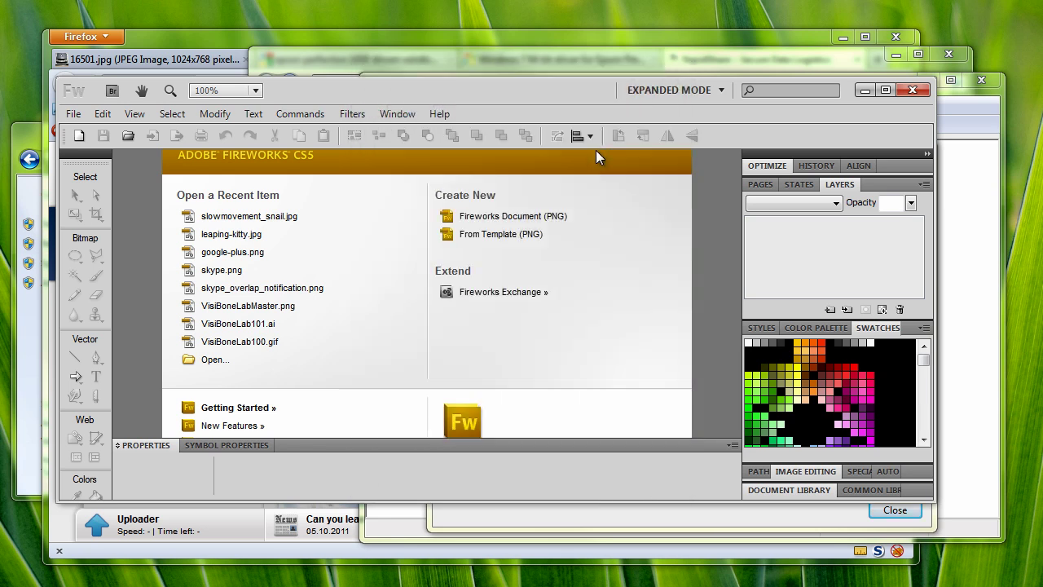
pyautogui.click(302, 428)
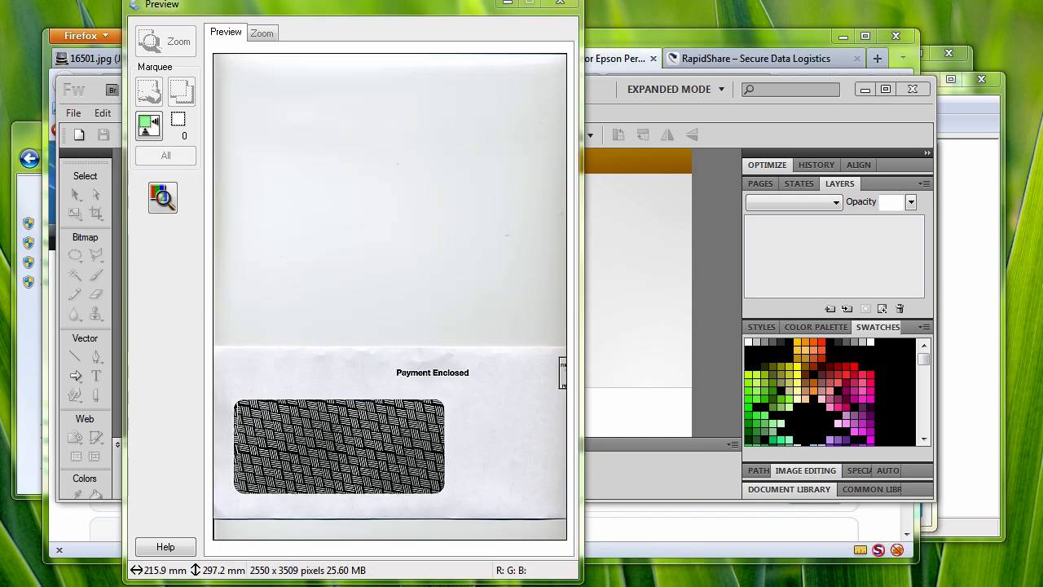
pyautogui.click(39, 62)
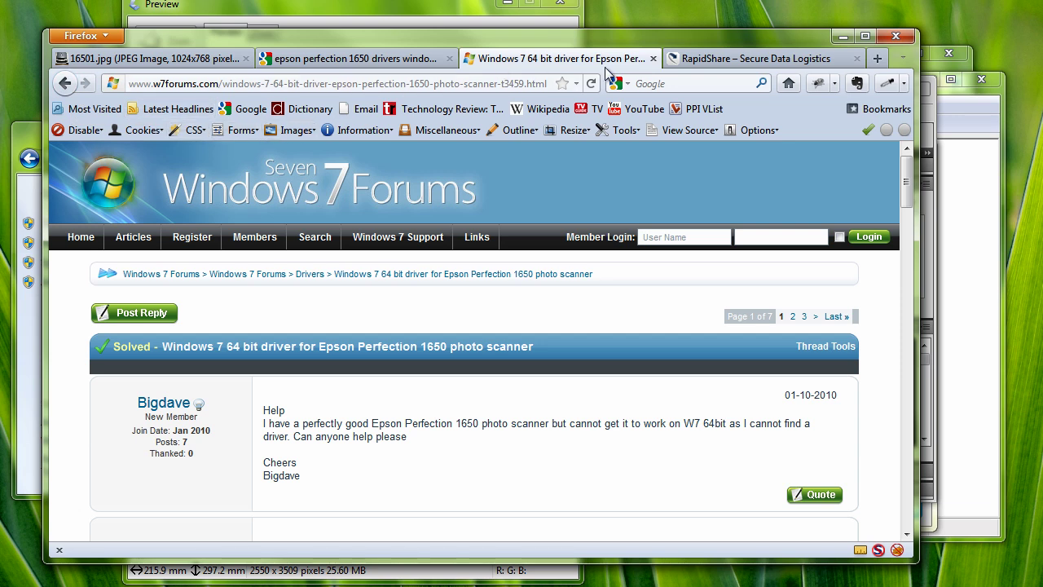
# Go back to the Windows 7 Forums thread and scroll to the administrator's RapidShare driver link.
pyautogui.click(686, 59)
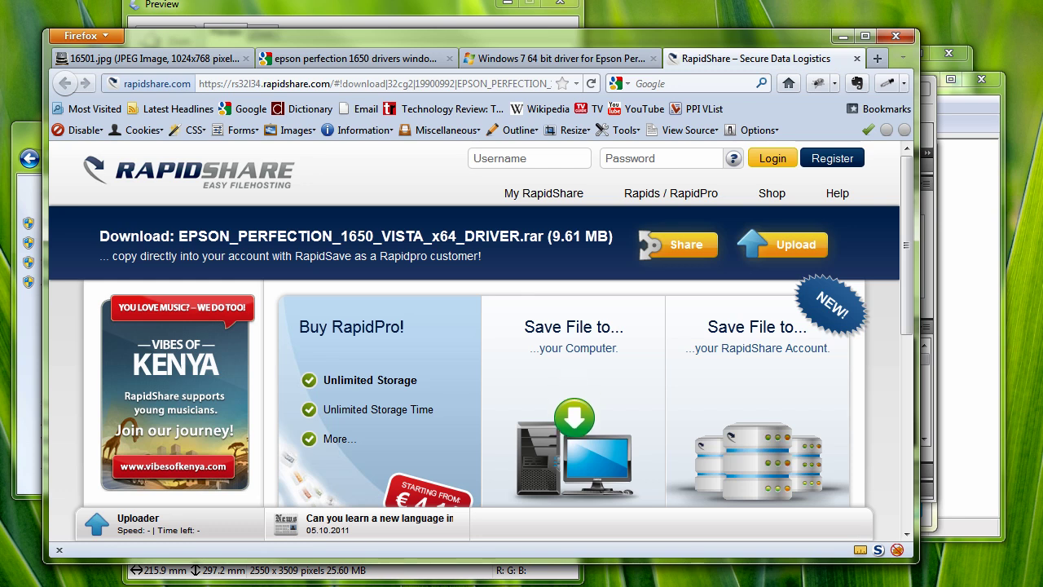
pyautogui.click(356, 62)
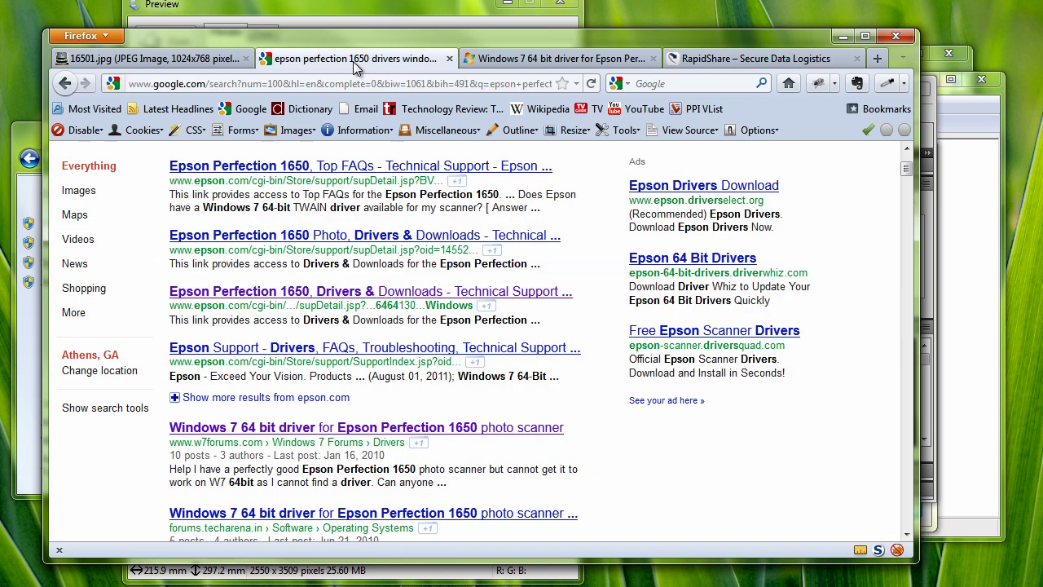
pyautogui.click(493, 61)
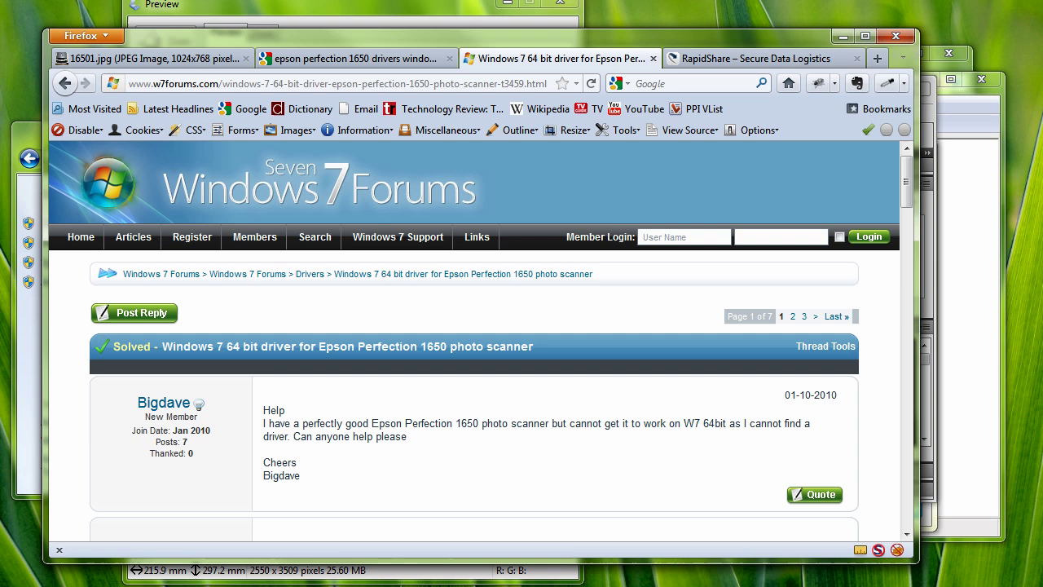
pyautogui.moveTo(905, 189); pyautogui.dragTo(910, 255)
pyautogui.scroll(1, 910, 255)
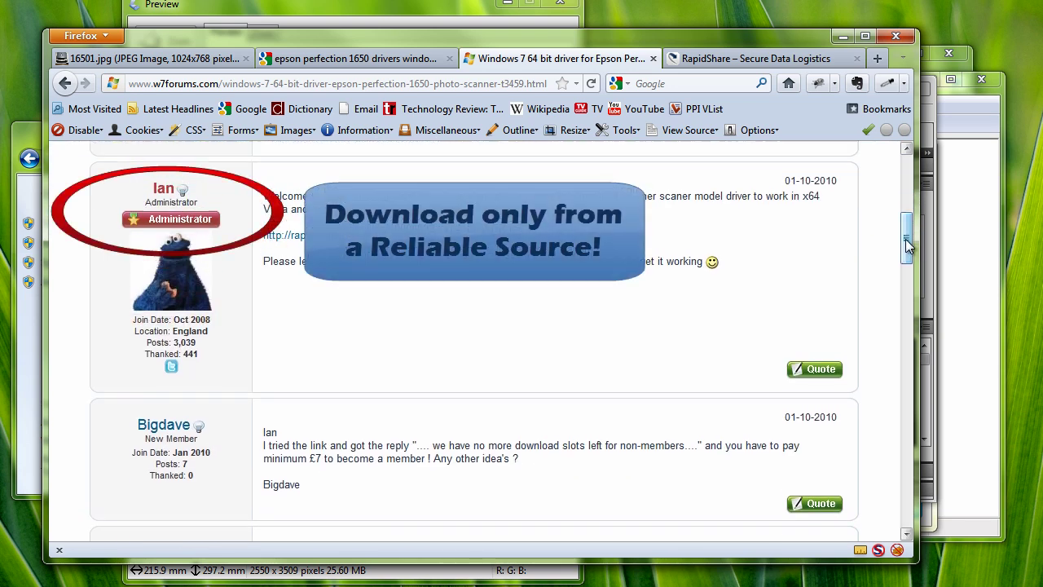